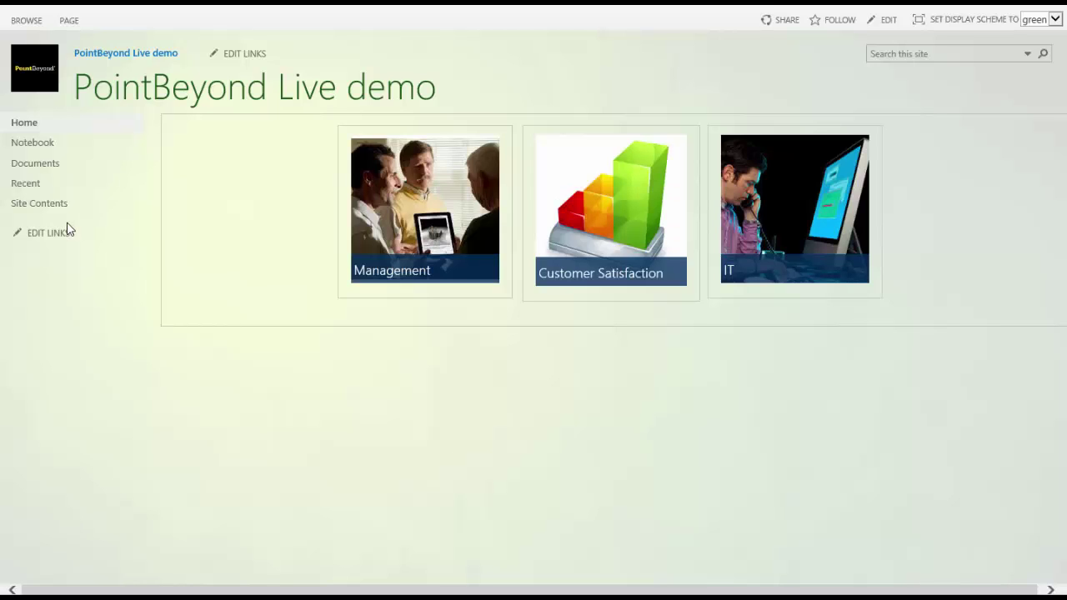
# Put the SharePoint home page into edit mode from the PAGE commands.
pyautogui.moveTo(421, 272)
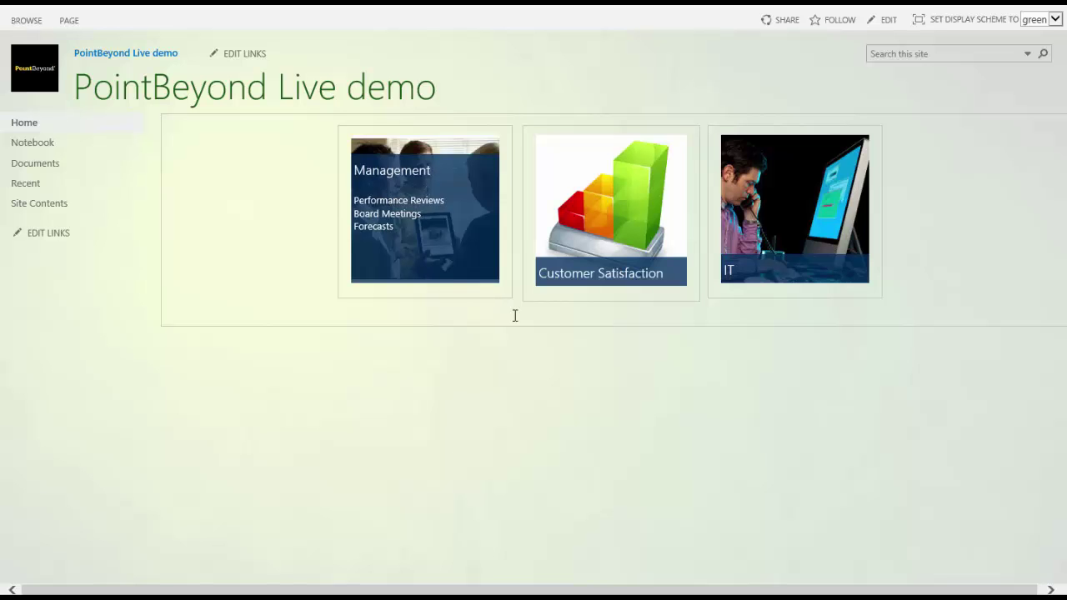
pyautogui.moveTo(588, 284)
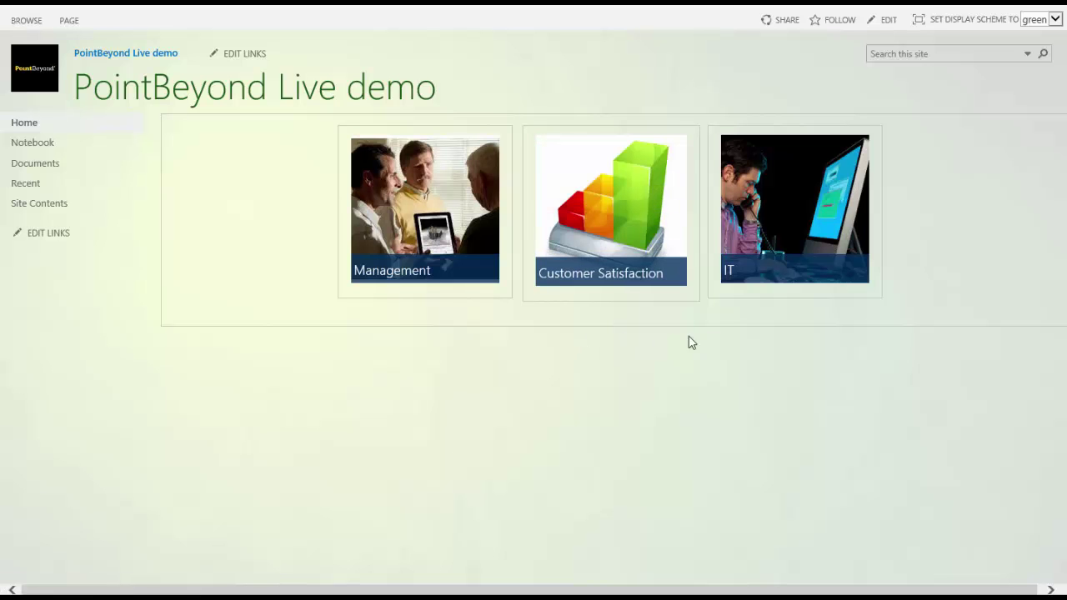
pyautogui.moveTo(728, 220)
pyautogui.click(72, 23)
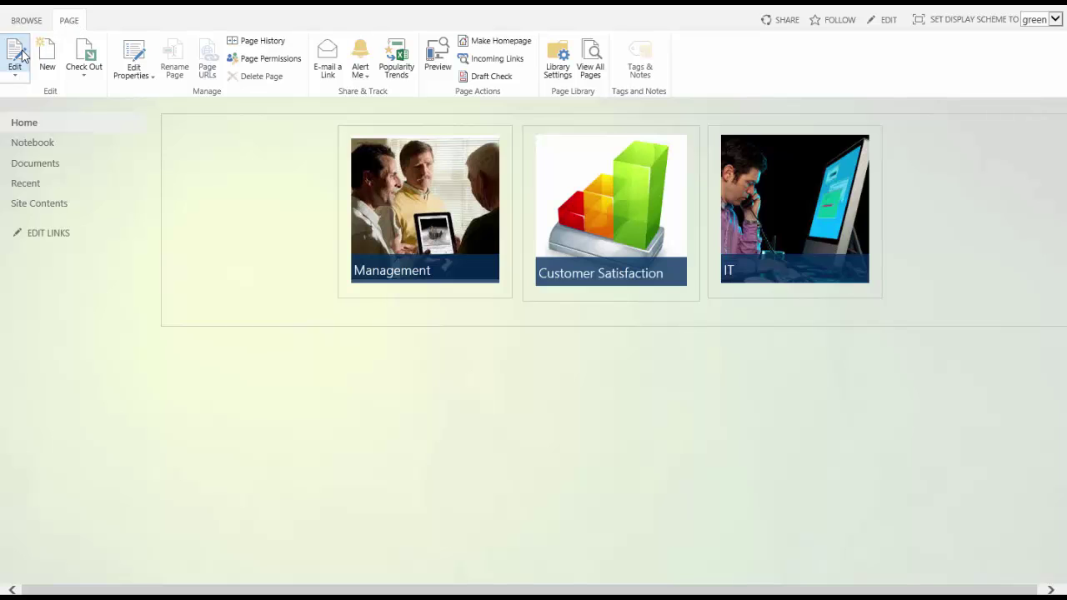
pyautogui.click(23, 55)
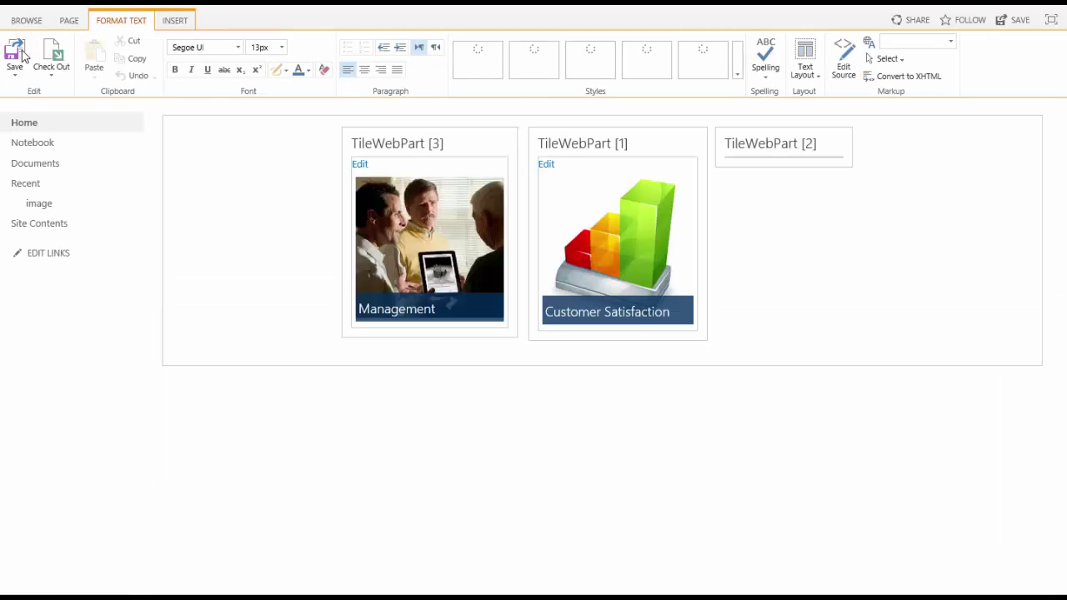
# Insert the TileWebPart from the Custom web part category beside the existing tiles.
pyautogui.click(175, 21)
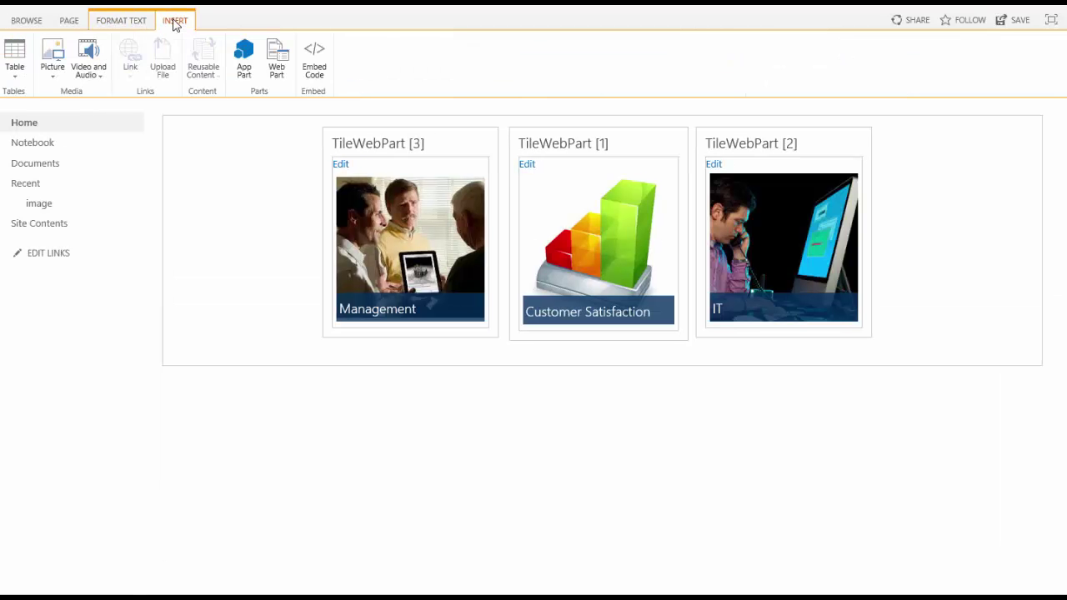
pyautogui.click(278, 60)
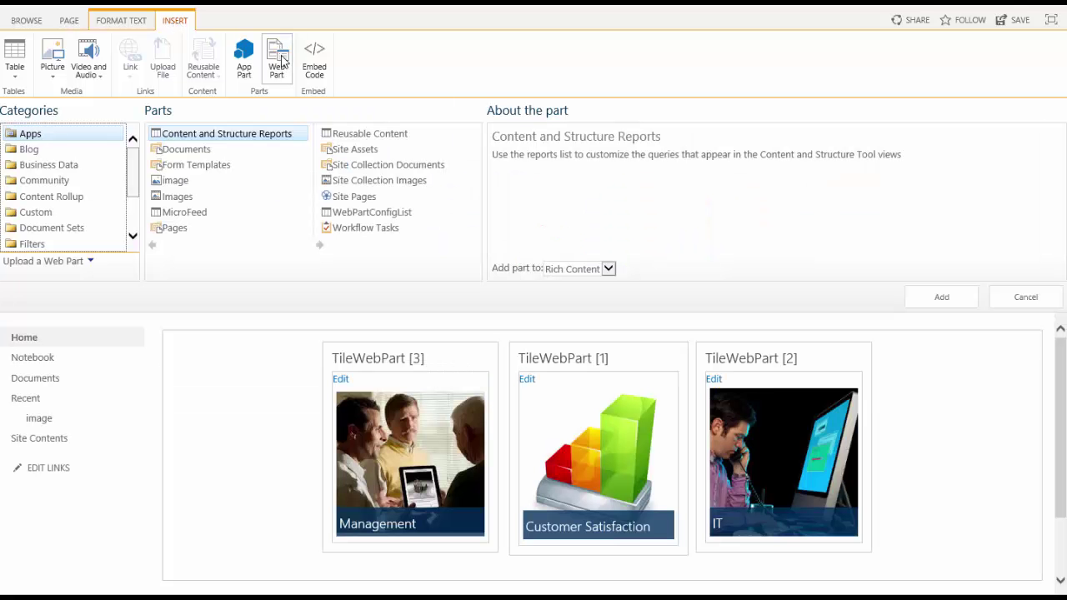
pyautogui.click(38, 212)
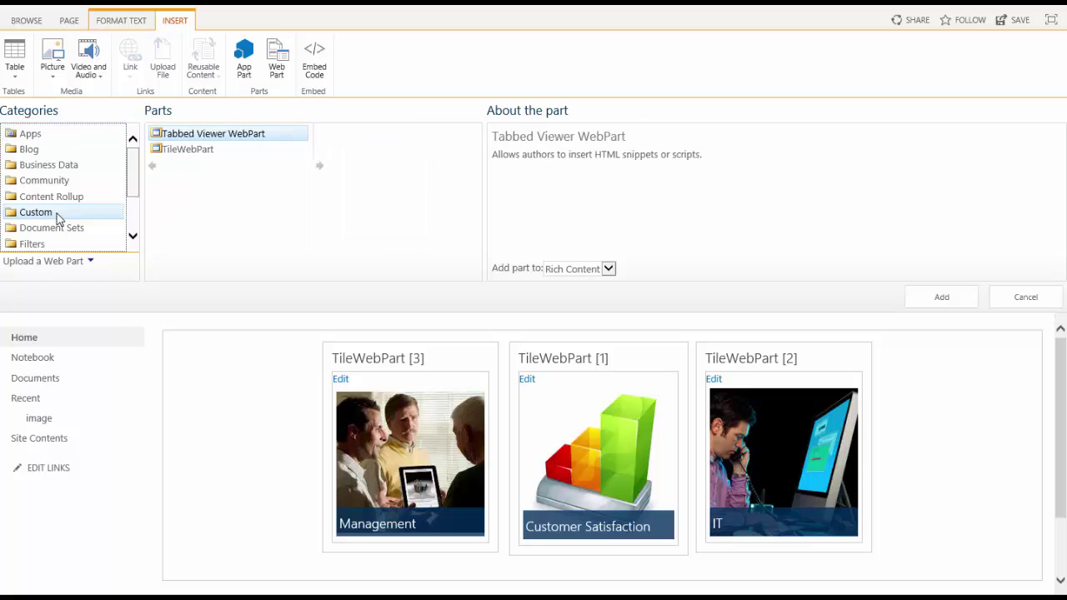
pyautogui.click(183, 151)
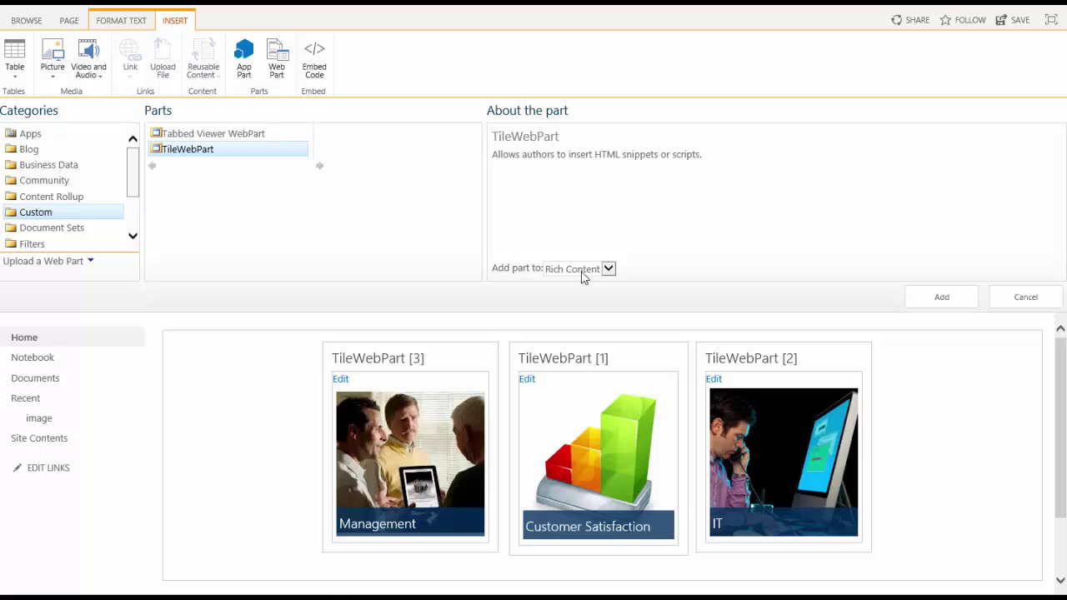
pyautogui.click(937, 298)
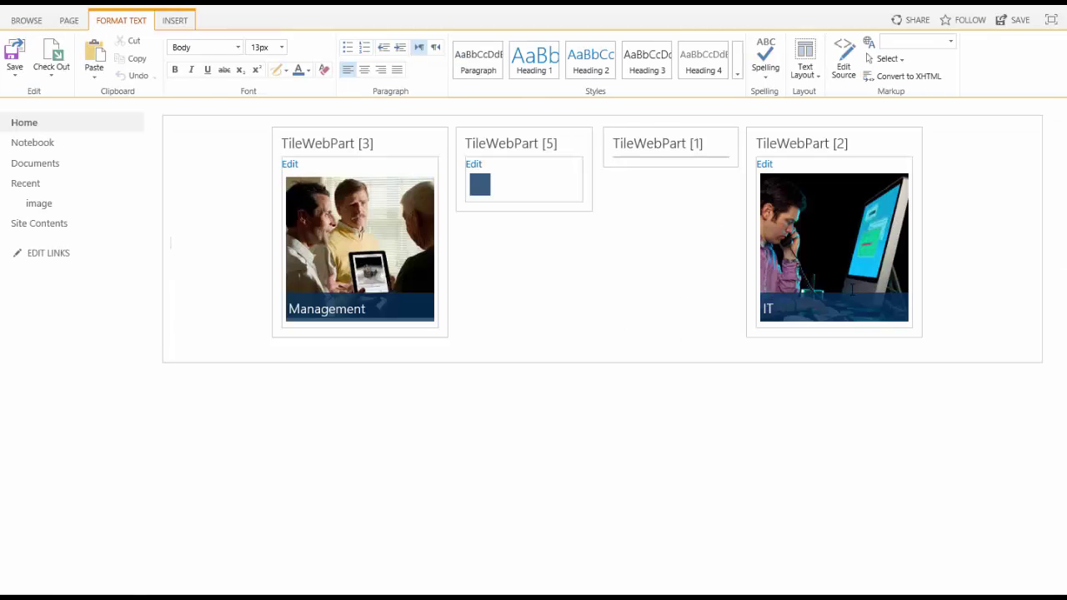
# Name the tile 'Technical Services' and apply the pasted tech.png background image.
pyautogui.click(450, 165)
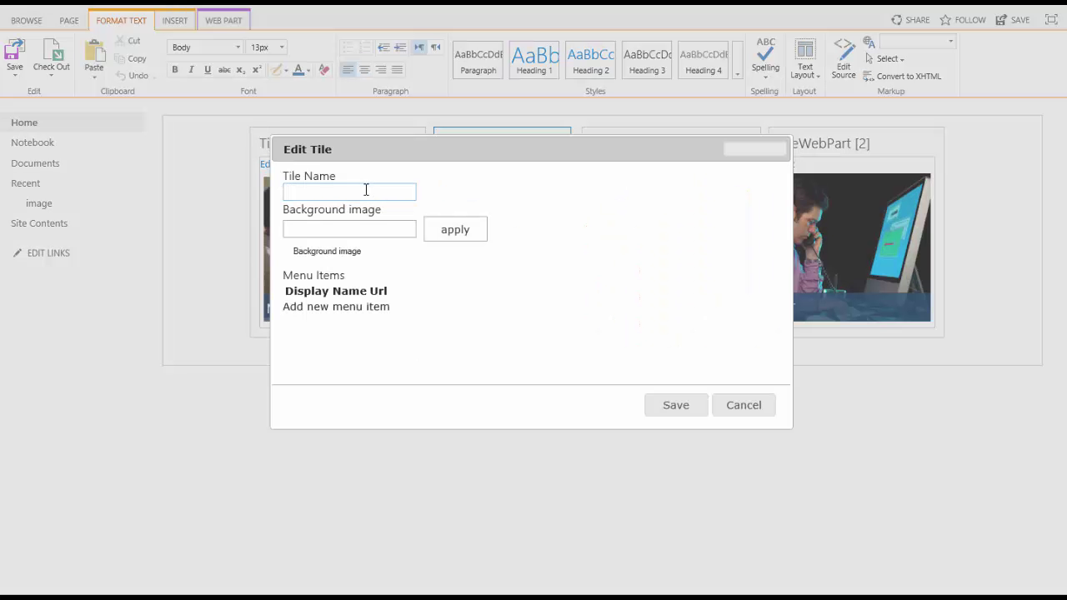
pyautogui.write('Technical Services')
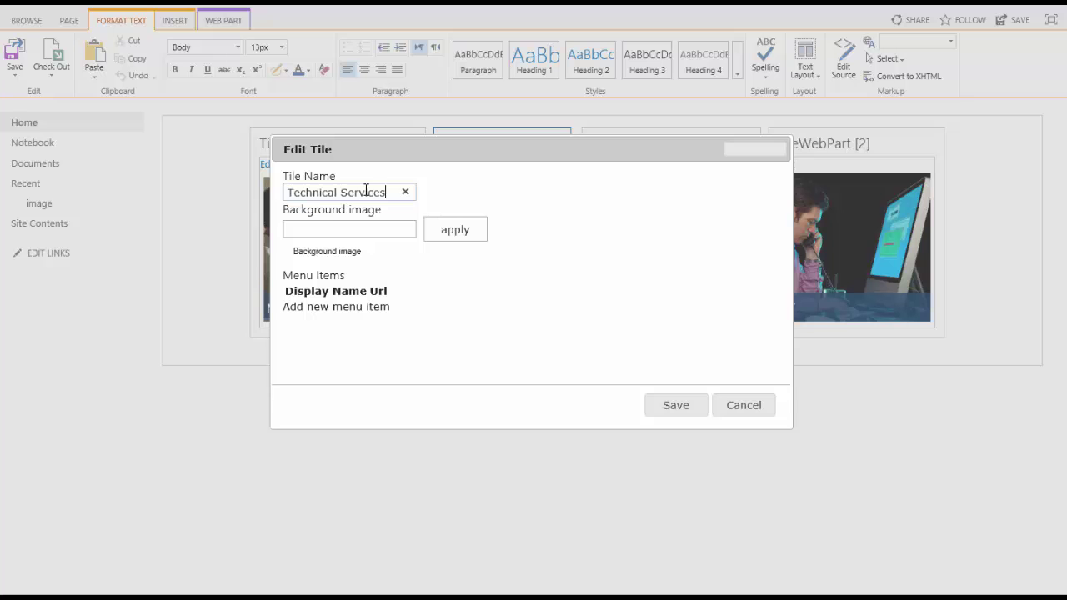
pyautogui.click(365, 225)
pyautogui.hotkey('ctrl', 'v')
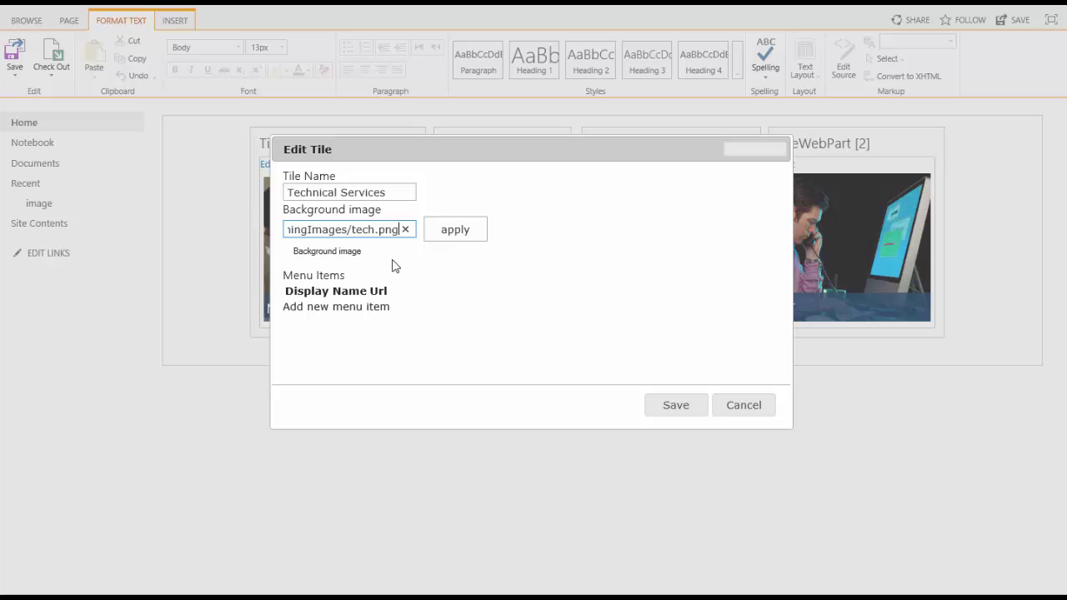
pyautogui.click(441, 238)
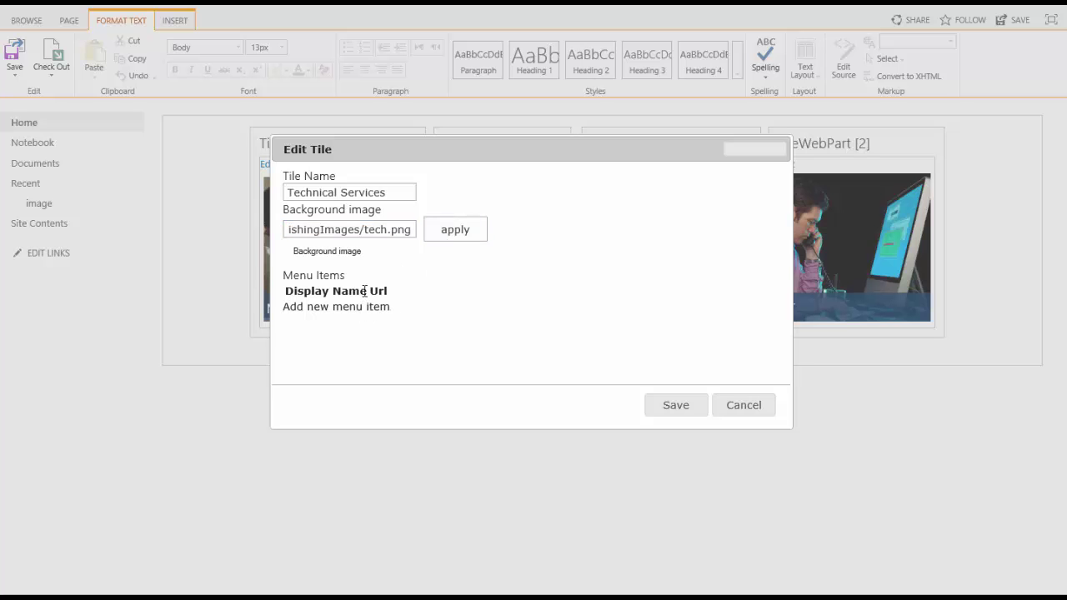
# Add a 'Reset Password' menu link pointing to /reset.
pyautogui.click(365, 309)
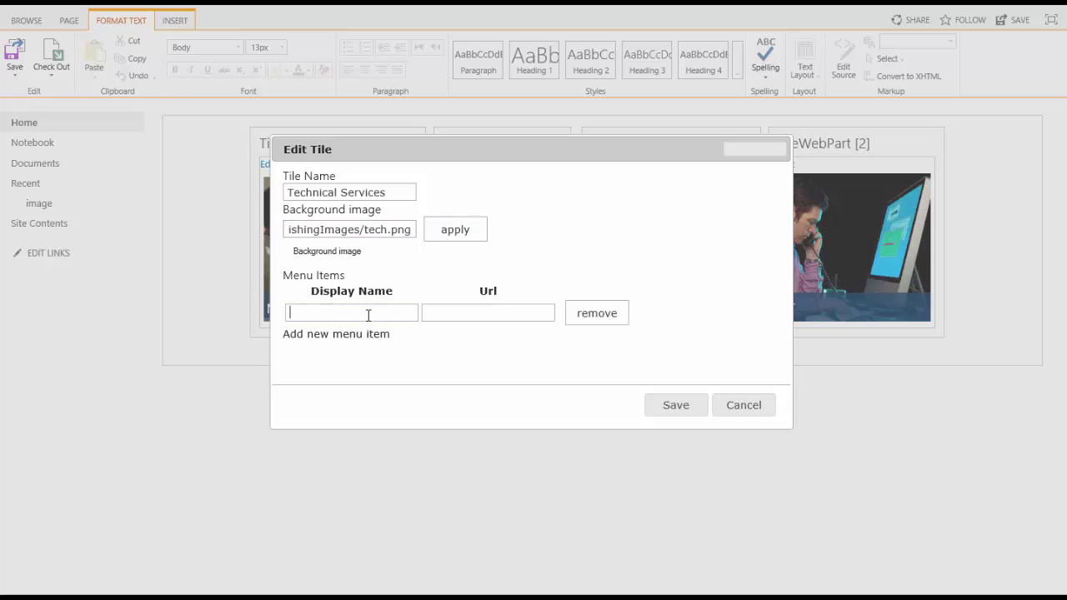
pyautogui.write('Reset Passwr')
pyautogui.press('BackSpace')
pyautogui.write('ord')
pyautogui.press('Tab')
pyautogui.write('/')
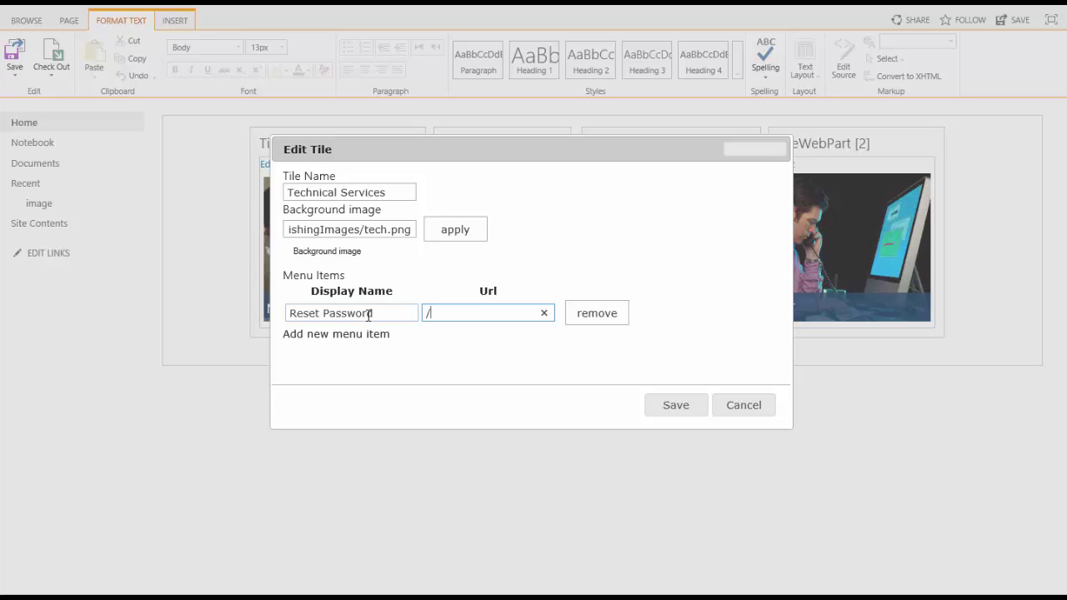
pyautogui.write('reset')
# Add 'Raise a ticket' (/ticket) and 'New user setup' (/setup) menu links.
pyautogui.click(363, 335)
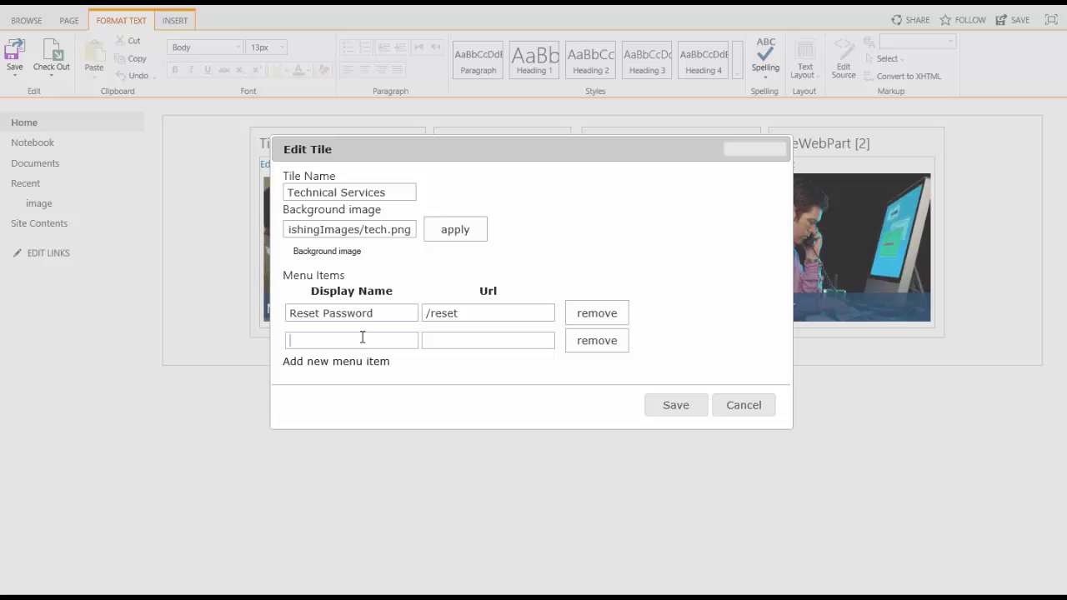
pyautogui.write('Raise a ticket')
pyautogui.click(434, 340)
pyautogui.write('/ticket')
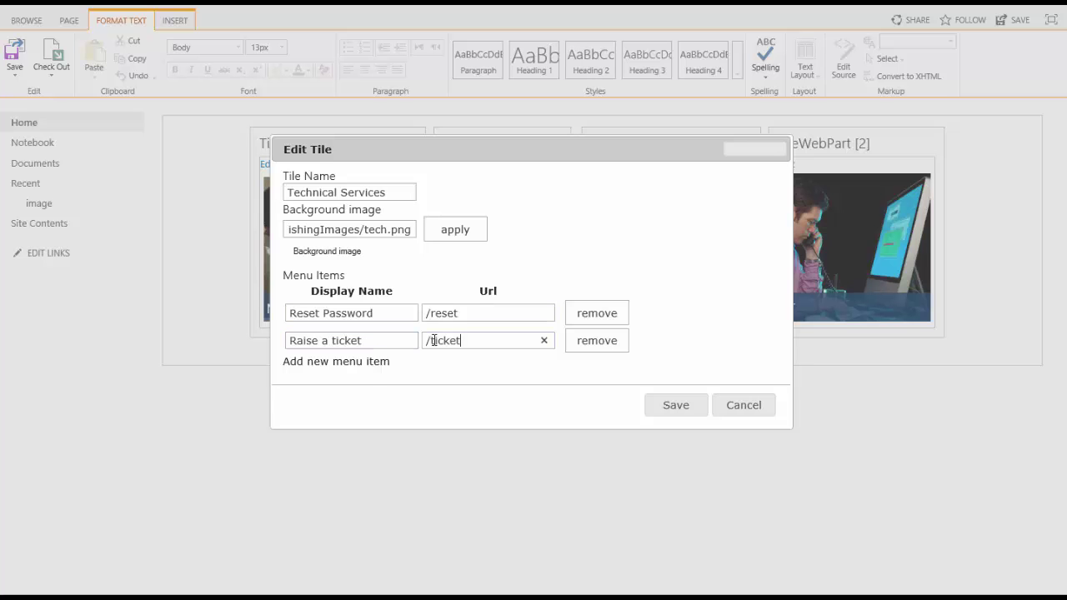
pyautogui.click(391, 361)
pyautogui.click(385, 367)
pyautogui.write('N')
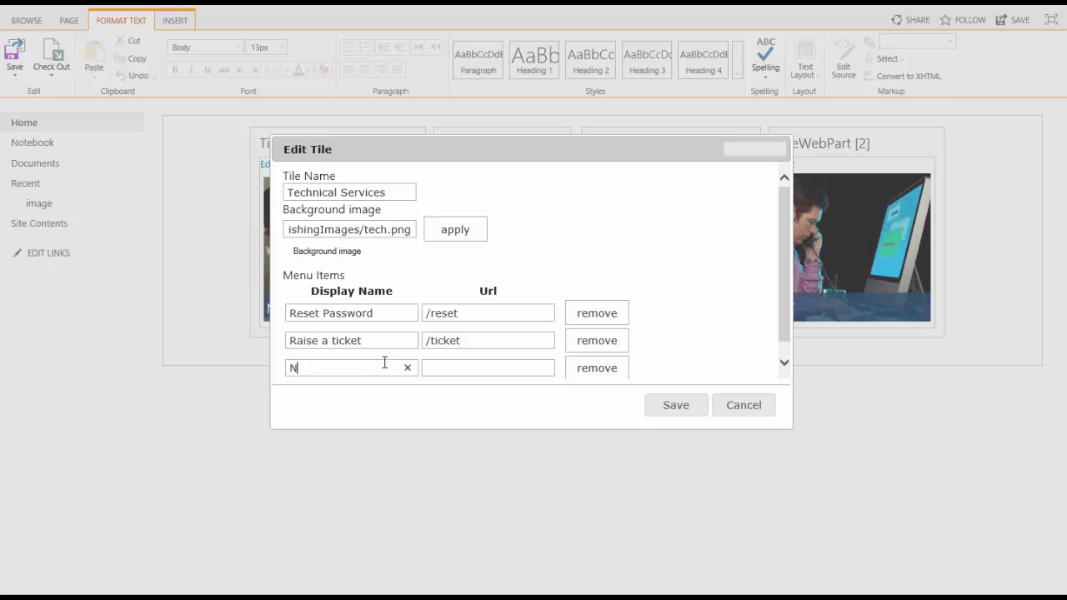
pyautogui.write('ew user setup')
pyautogui.press('Tab')
pyautogui.write('/setup')
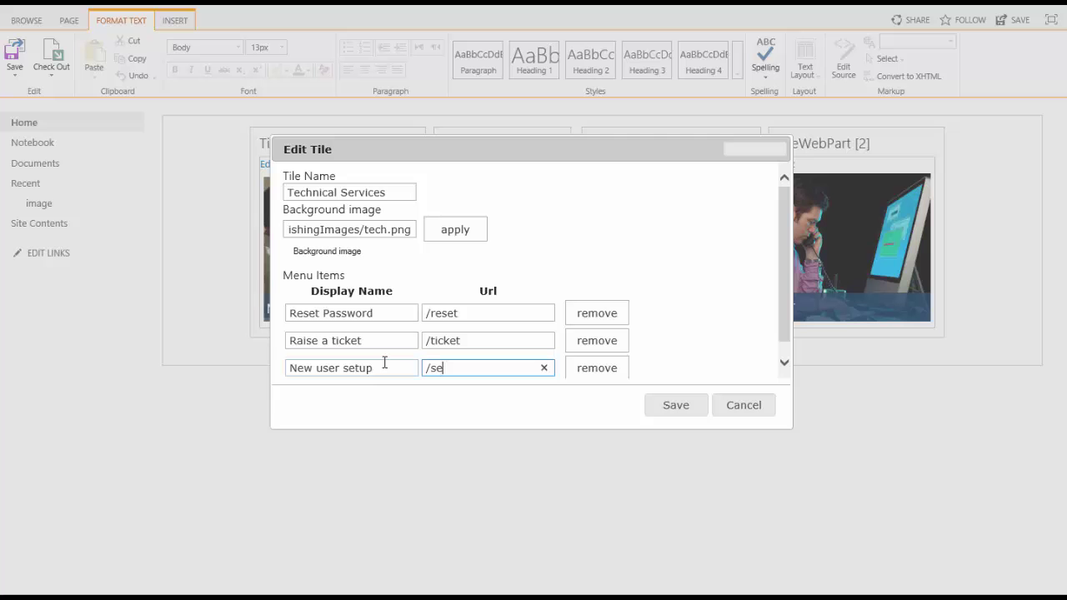
# Save the tile settings and the page, then check the Technical Services tile's slide-up menu.
pyautogui.click(666, 411)
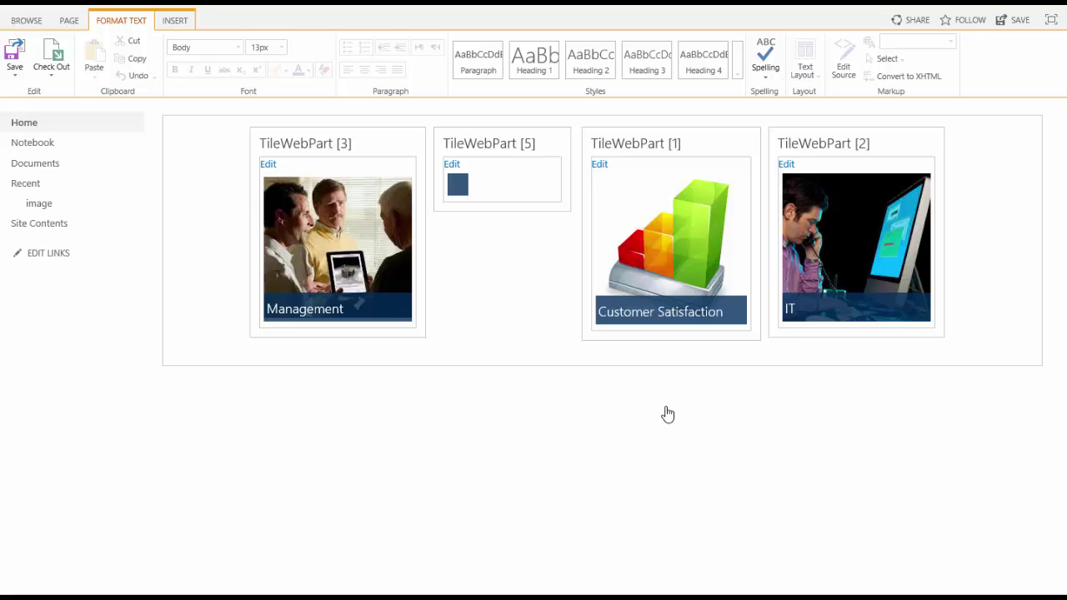
pyautogui.click(14, 52)
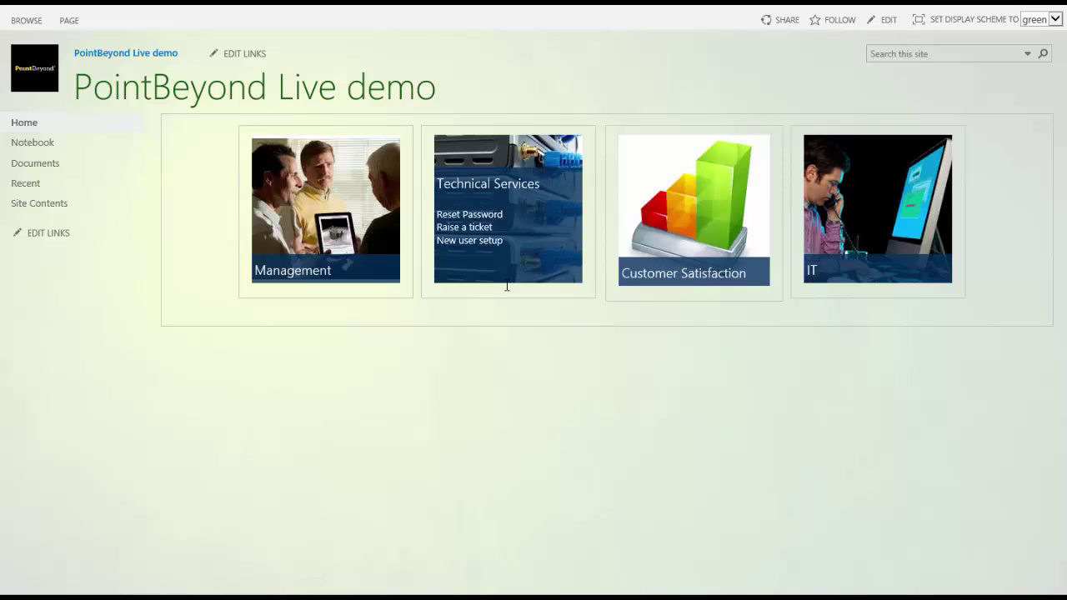
pyautogui.moveTo(466, 192)
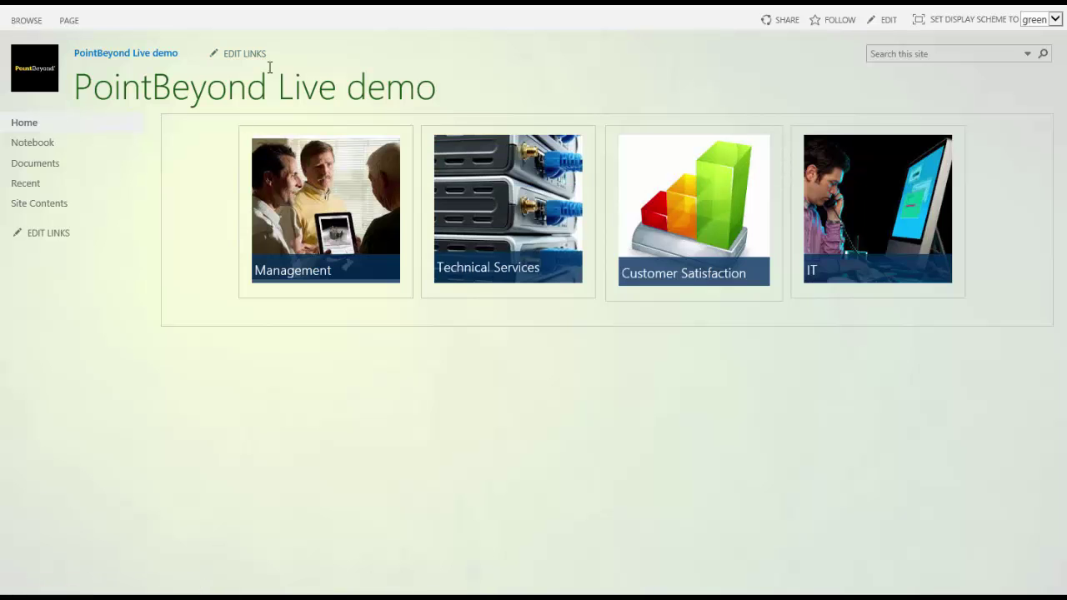
# Re-edit the page and delete the Raise a ticket link from the Technical Services tile.
pyautogui.click(67, 21)
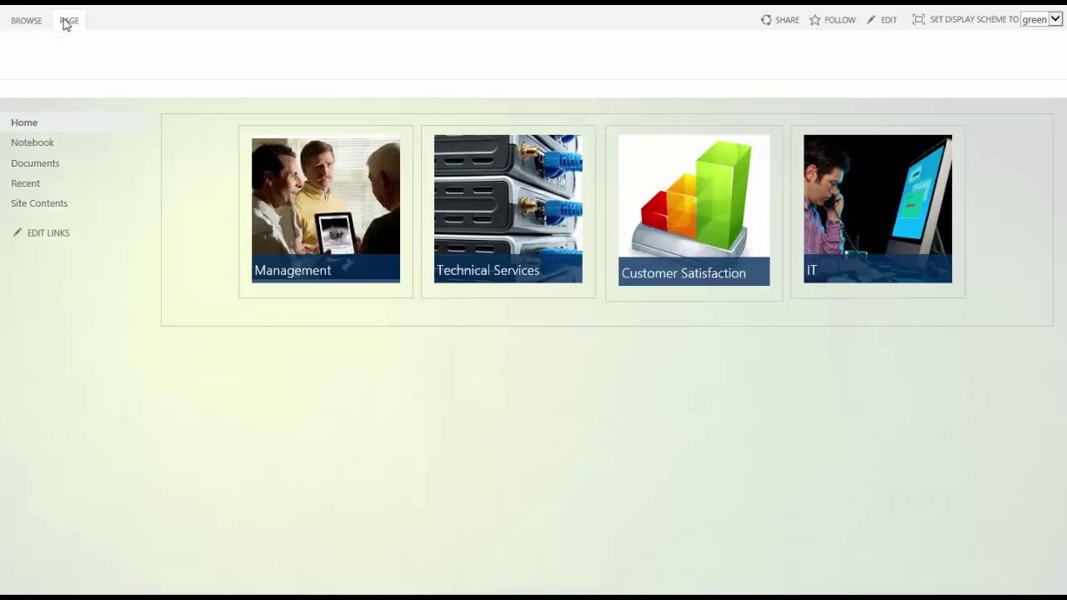
pyautogui.click(17, 56)
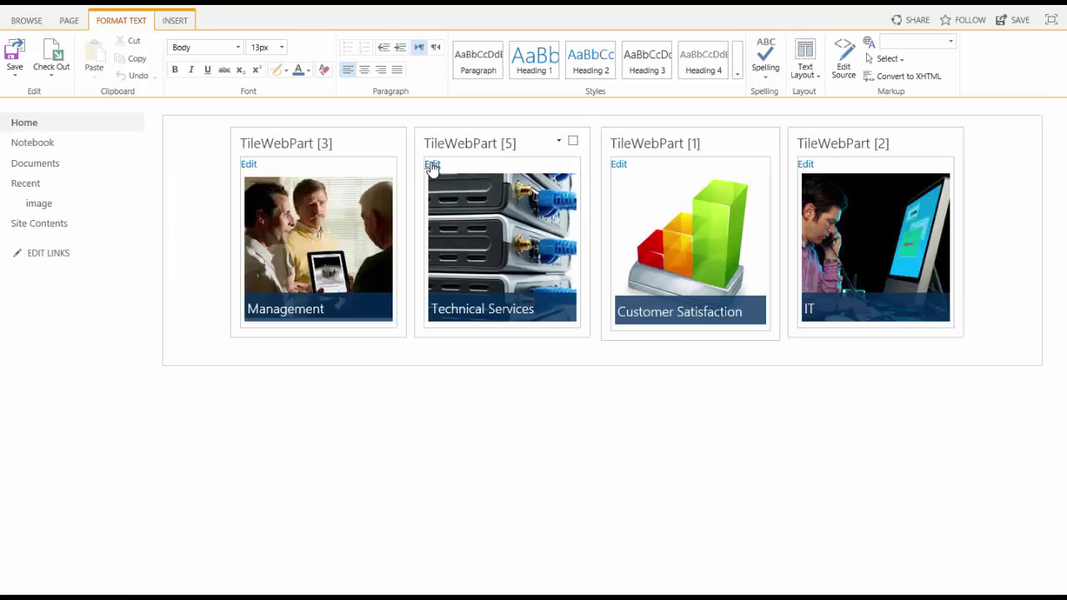
pyautogui.click(432, 165)
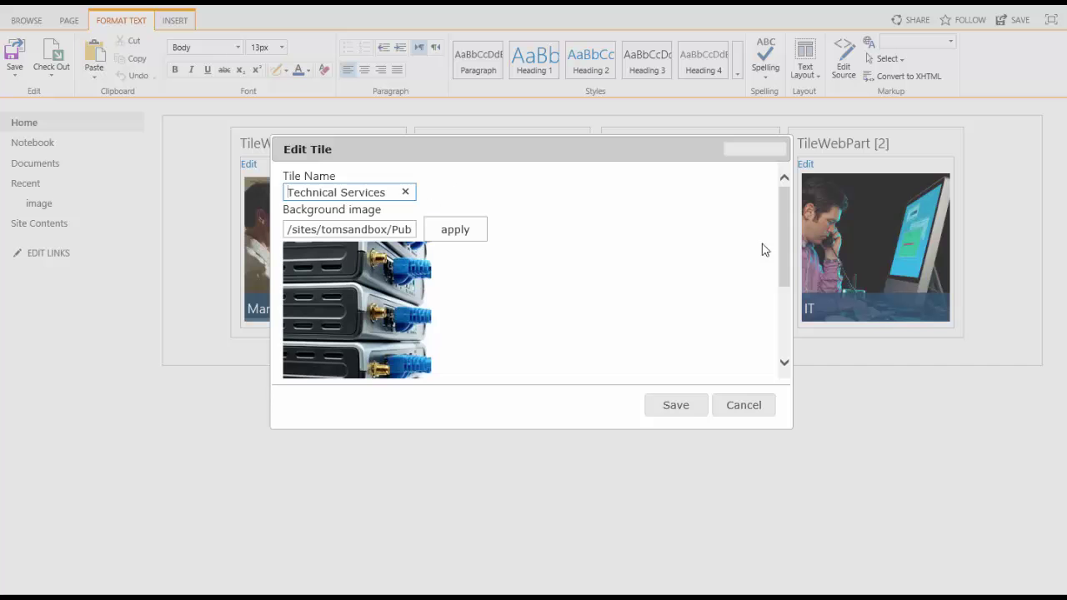
pyautogui.moveTo(784, 231); pyautogui.dragTo(784, 298)
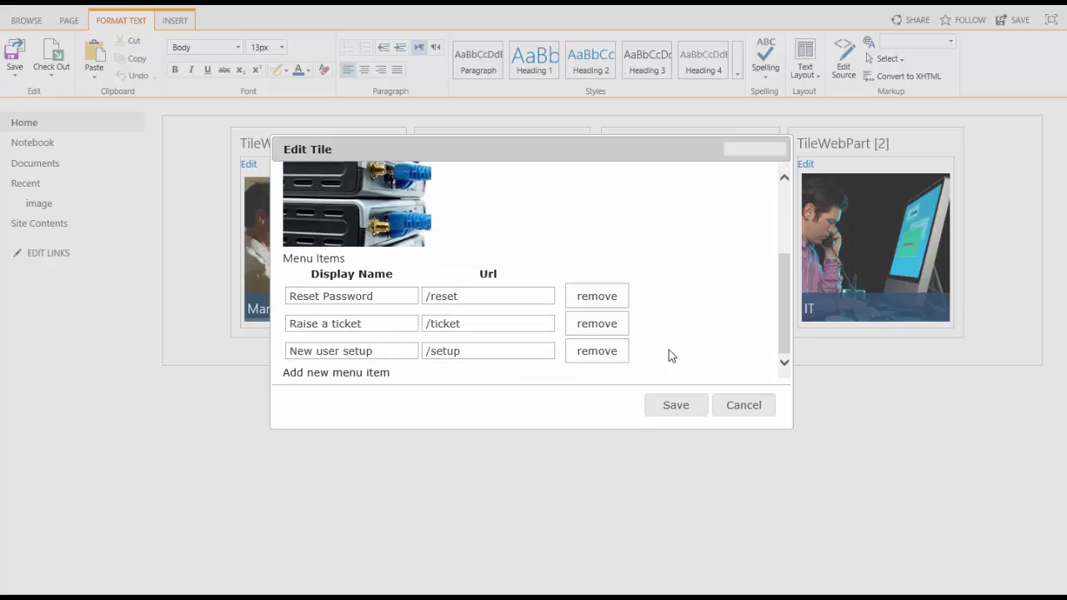
pyautogui.click(605, 325)
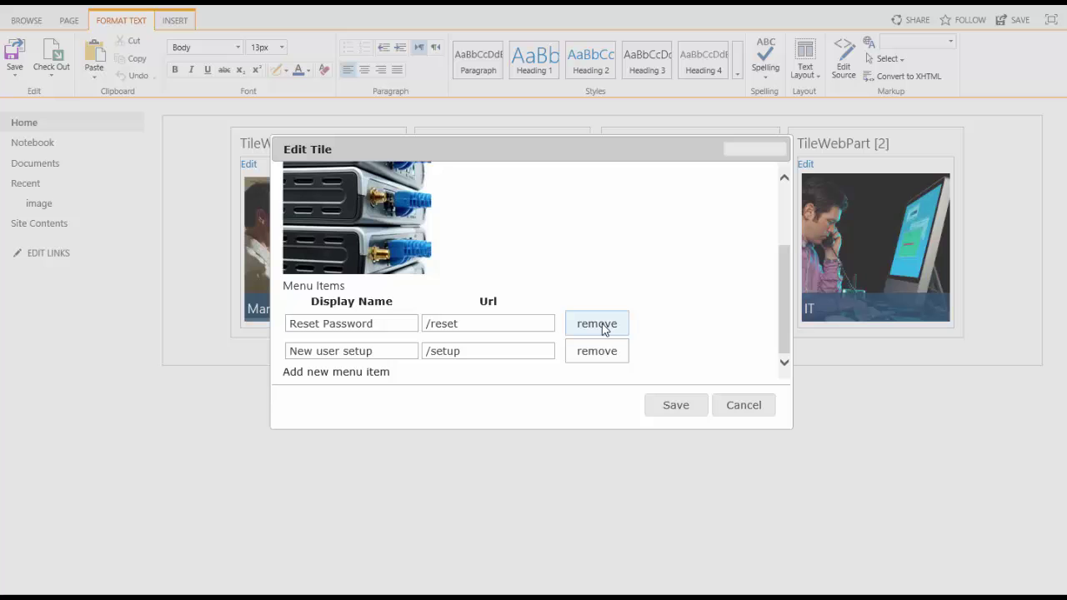
pyautogui.click(681, 407)
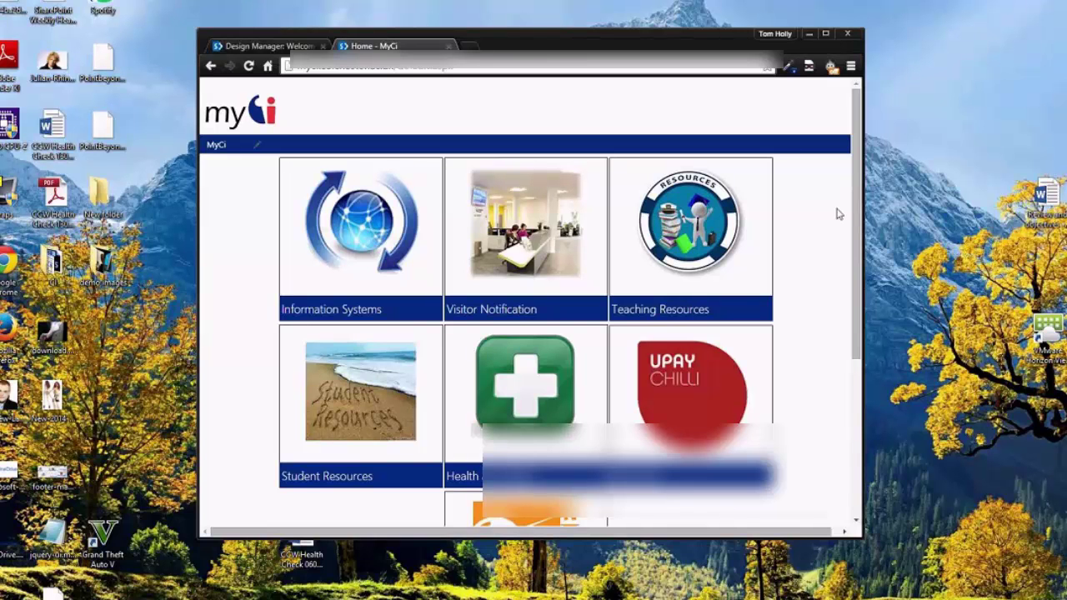
# Narrow the window to stack the tiles in one column, scroll through, then widen it back.
pyautogui.moveTo(863, 214); pyautogui.dragTo(478, 218)
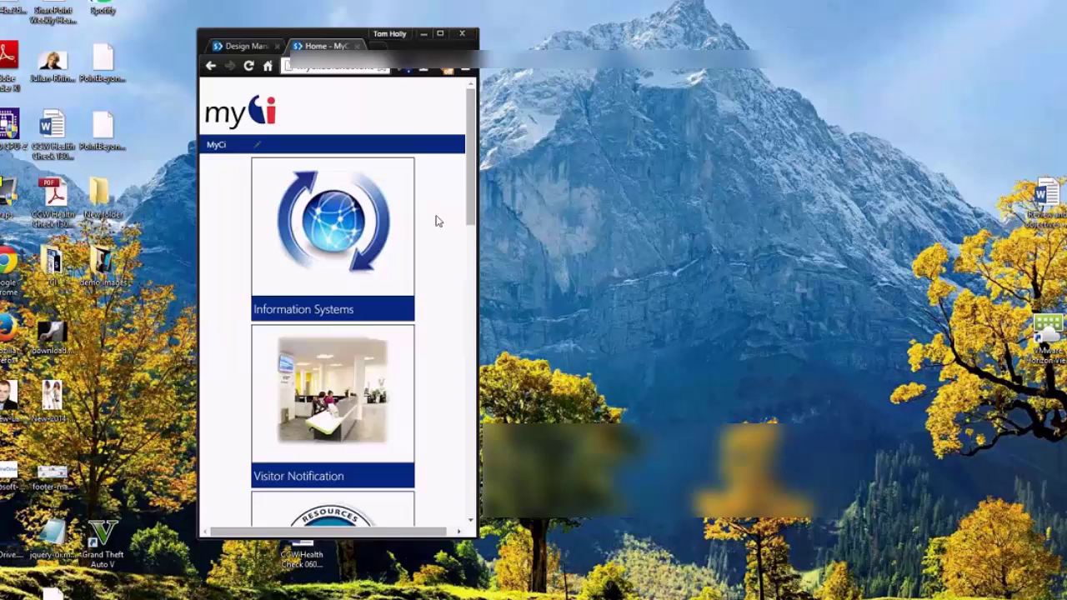
pyautogui.scroll(-3, 449, 184)
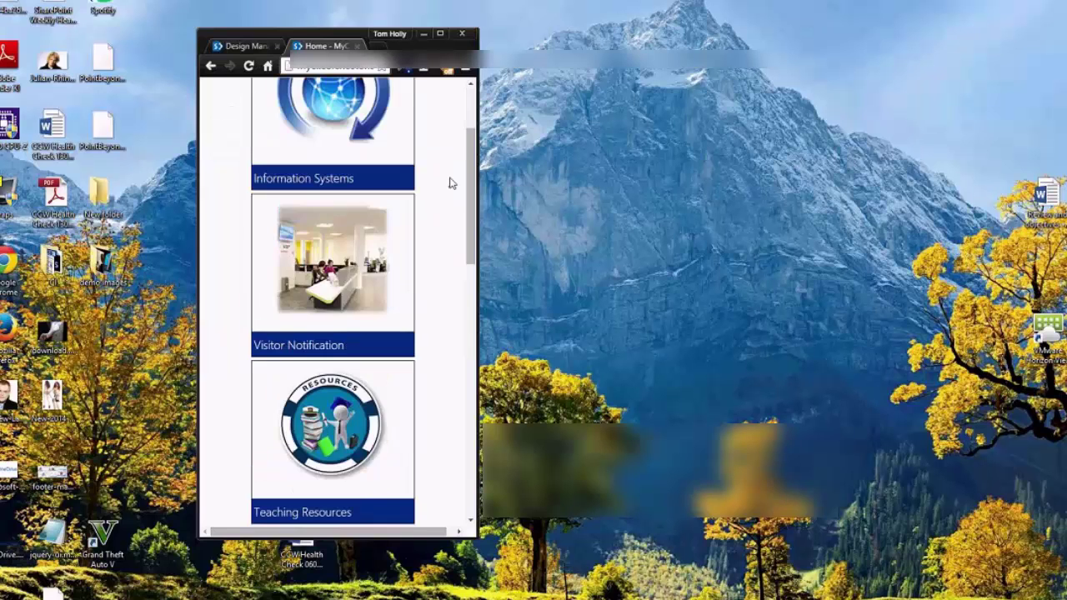
pyautogui.scroll(3, 450, 191)
pyautogui.scroll(-1, 468, 168)
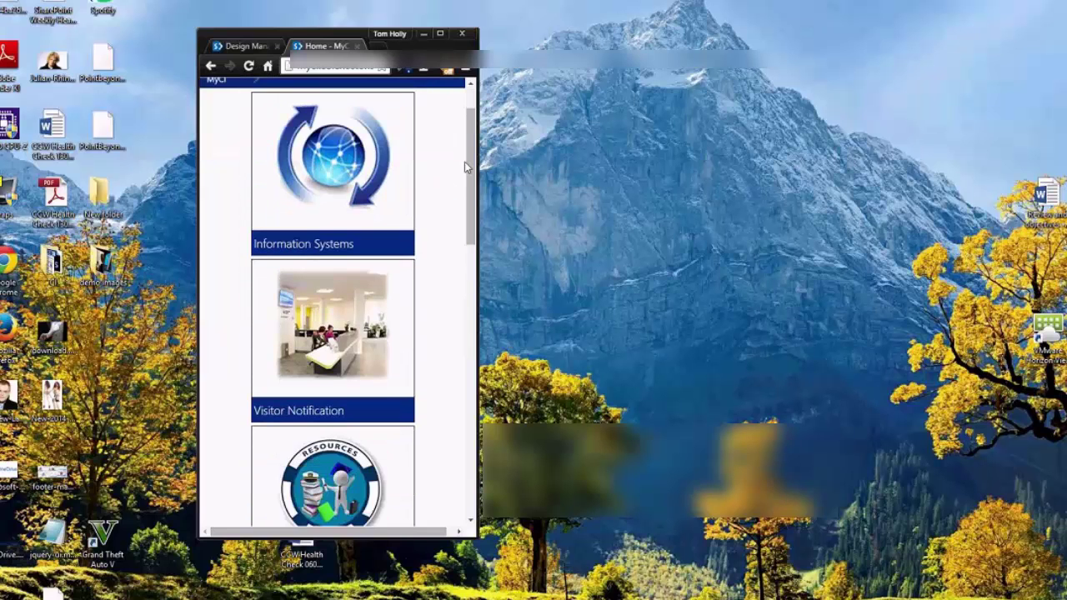
pyautogui.moveTo(474, 137); pyautogui.dragTo(468, 280)
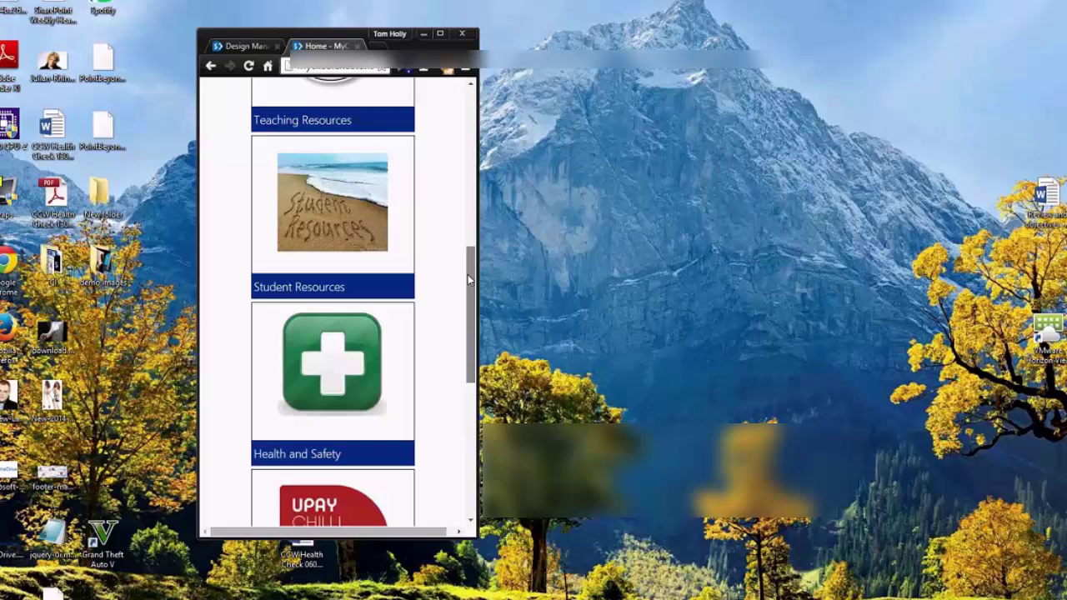
pyautogui.moveTo(468, 280); pyautogui.dragTo(591, 392)
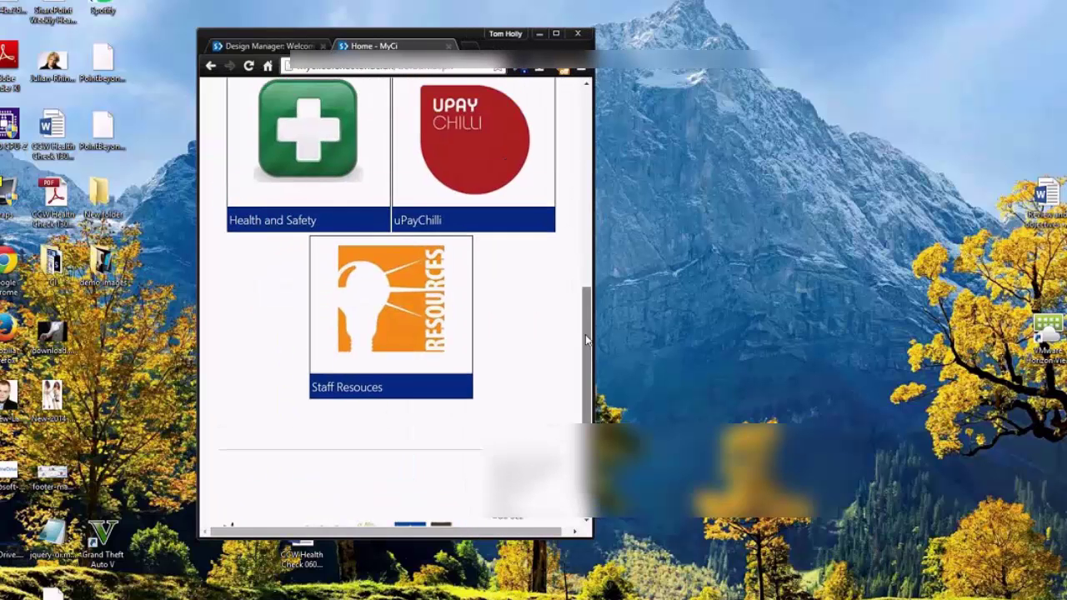
pyautogui.scroll(5, 590, 187)
pyautogui.moveTo(590, 187)
pyautogui.mouseDown()
pyautogui.moveTo(591, 135)
pyautogui.moveTo(591, 173)
pyautogui.mouseUp()
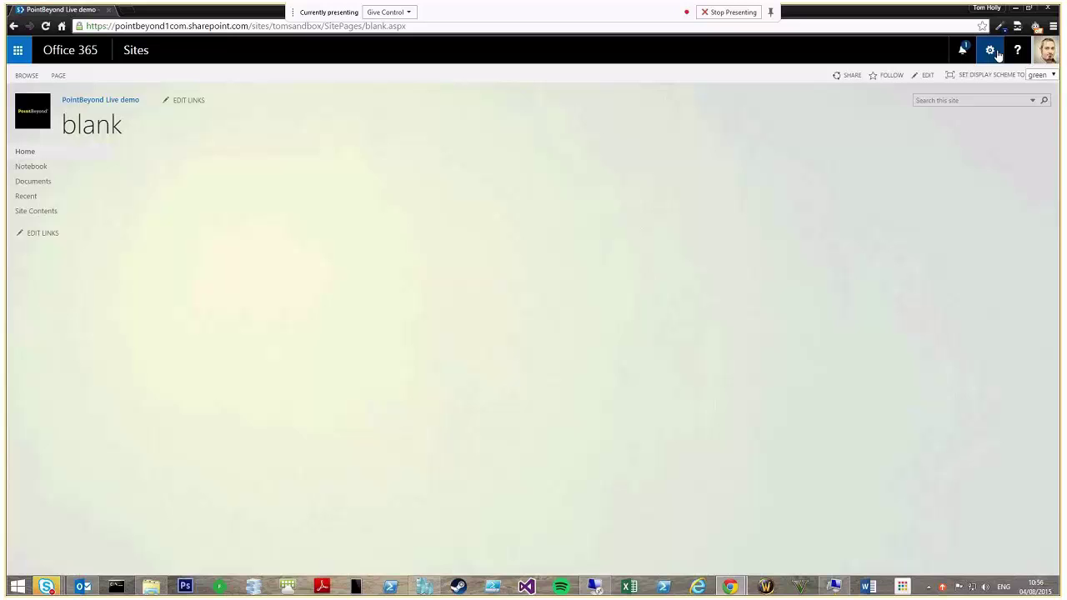
pyautogui.click(998, 54)
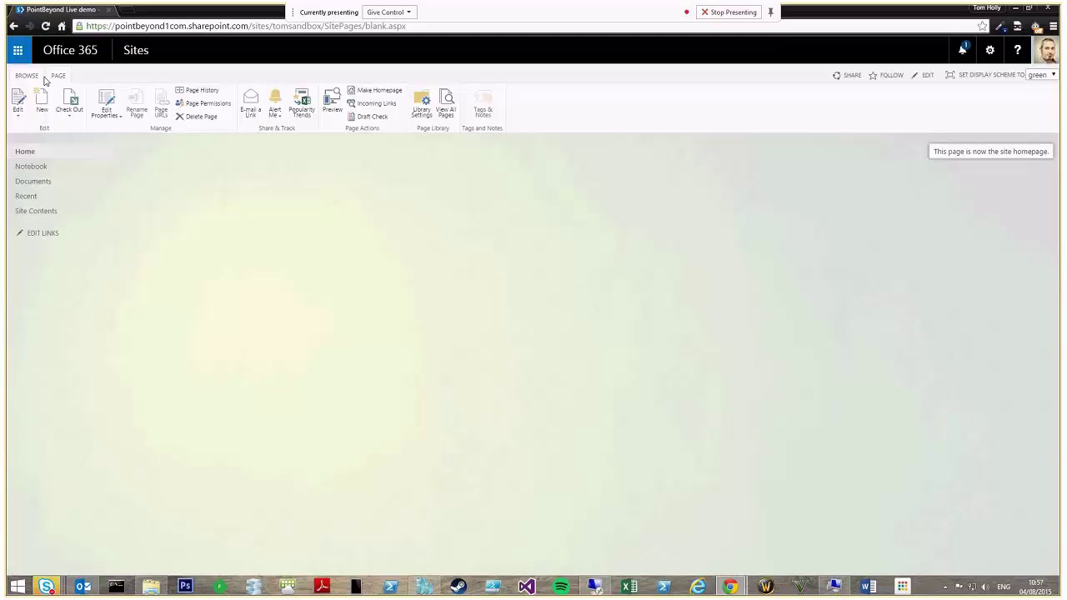
pyautogui.click(38, 76)
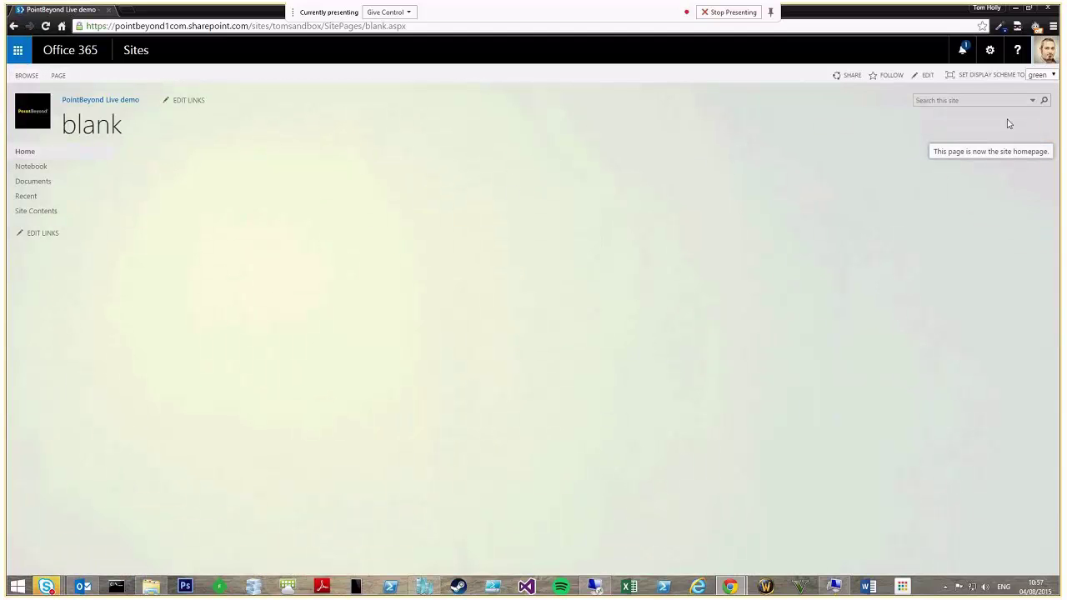
pyautogui.click(989, 50)
pyautogui.click(944, 245)
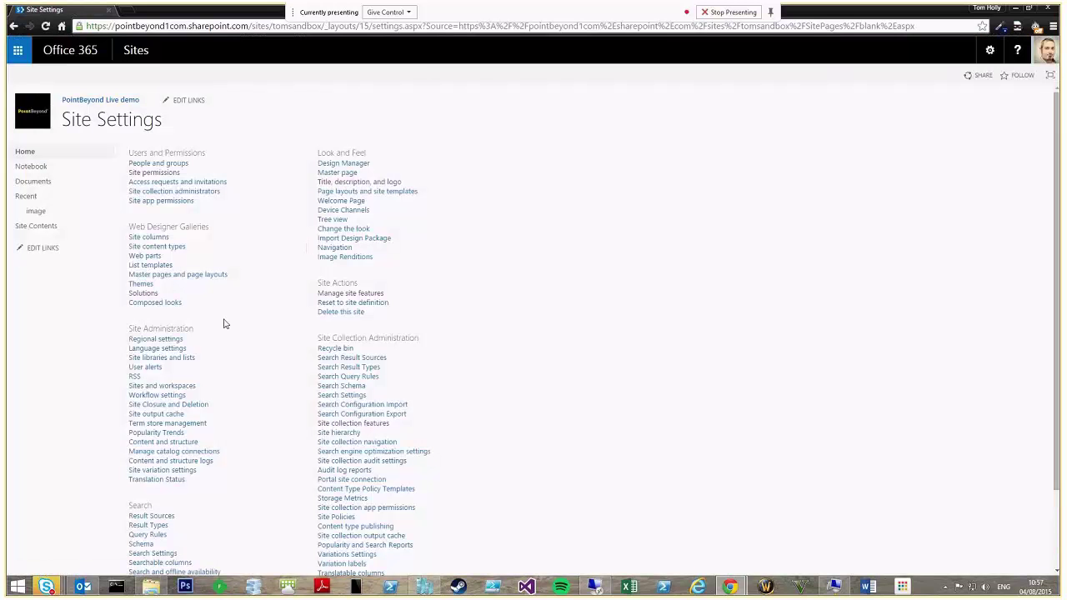
pyautogui.click(369, 422)
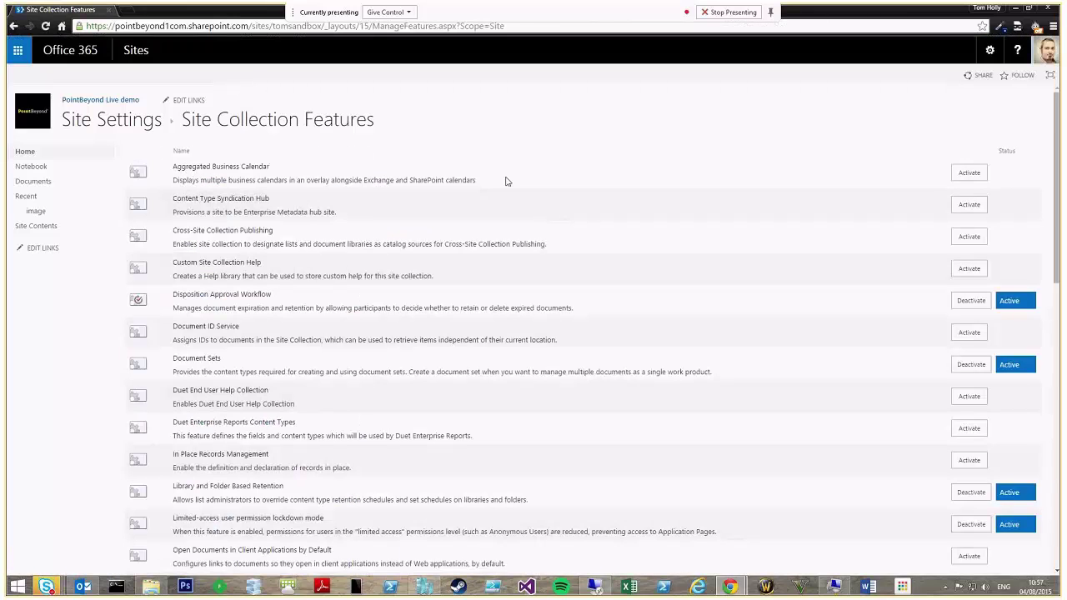
pyautogui.scroll(-1, 505, 181)
pyautogui.scroll(-3, 506, 181)
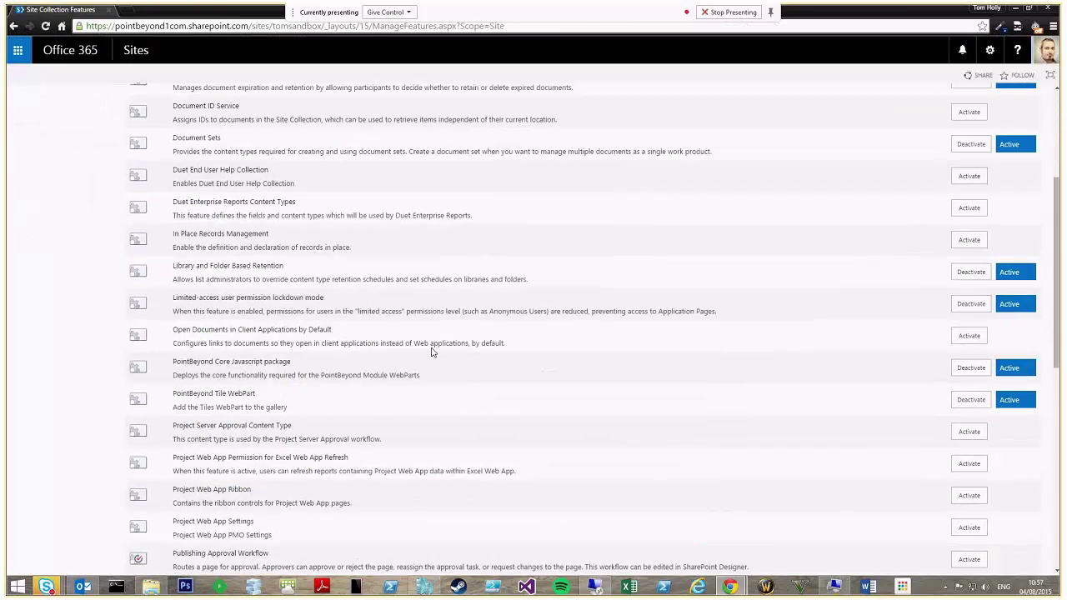
pyautogui.moveTo(173, 400); pyautogui.dragTo(258, 397)
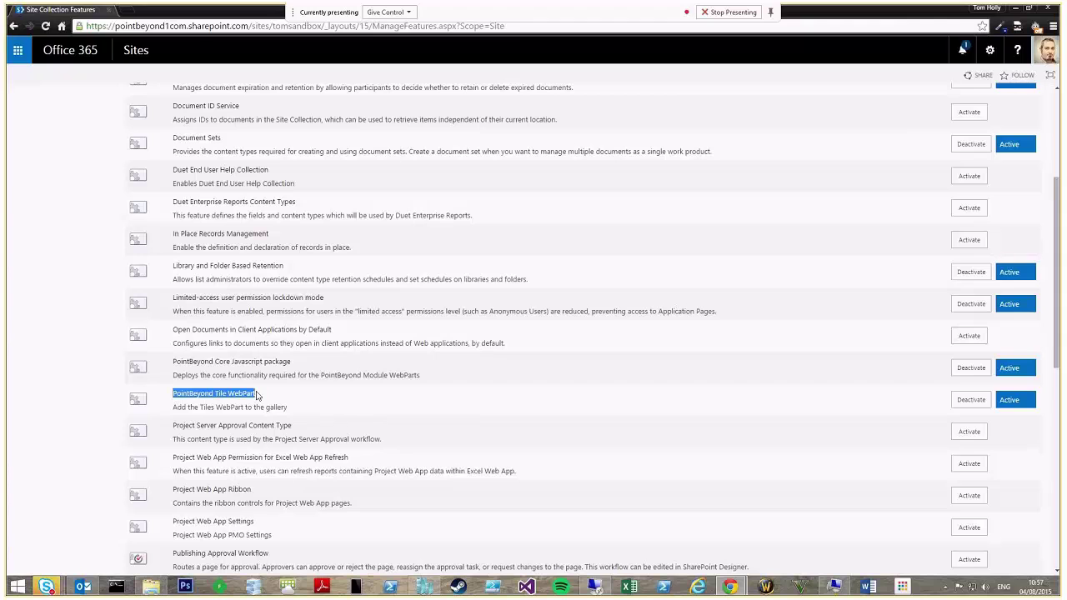
pyautogui.moveTo(173, 362); pyautogui.dragTo(291, 365)
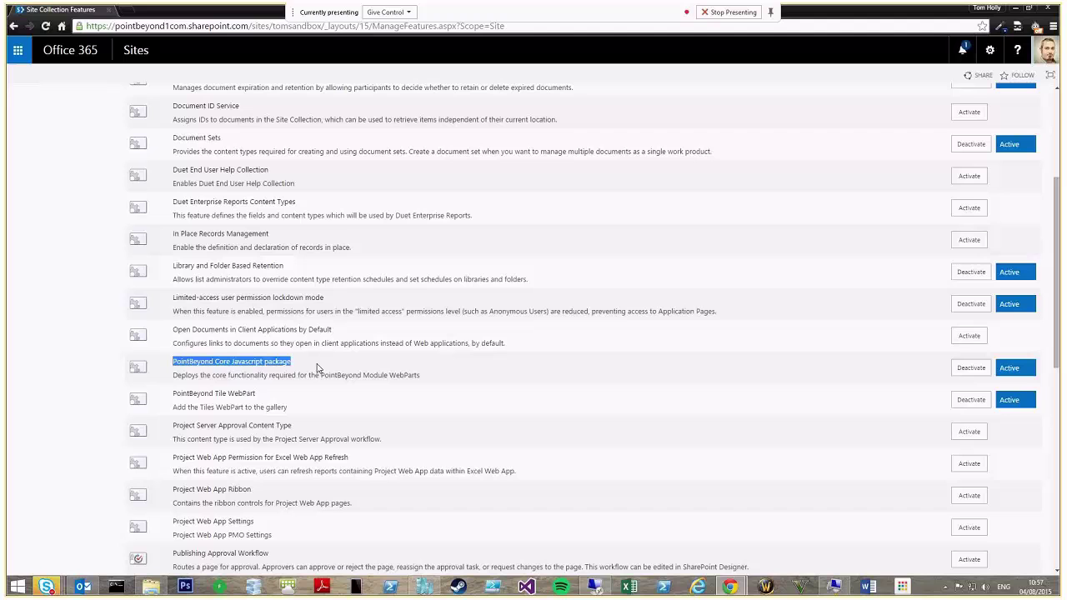
pyautogui.click(317, 368)
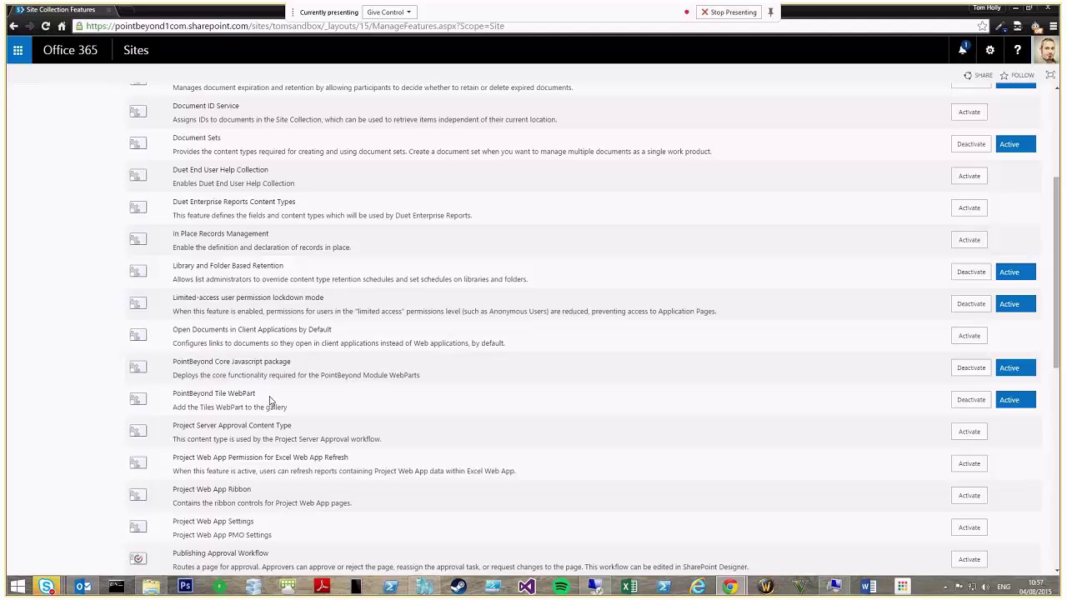
pyautogui.scroll(3, 277, 401)
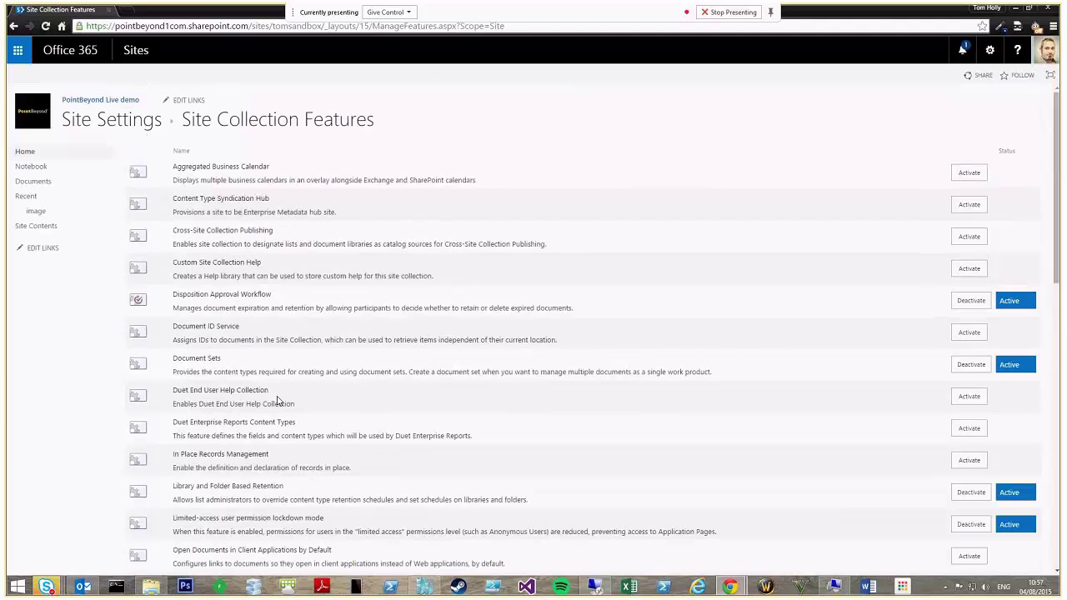
pyautogui.click(100, 99)
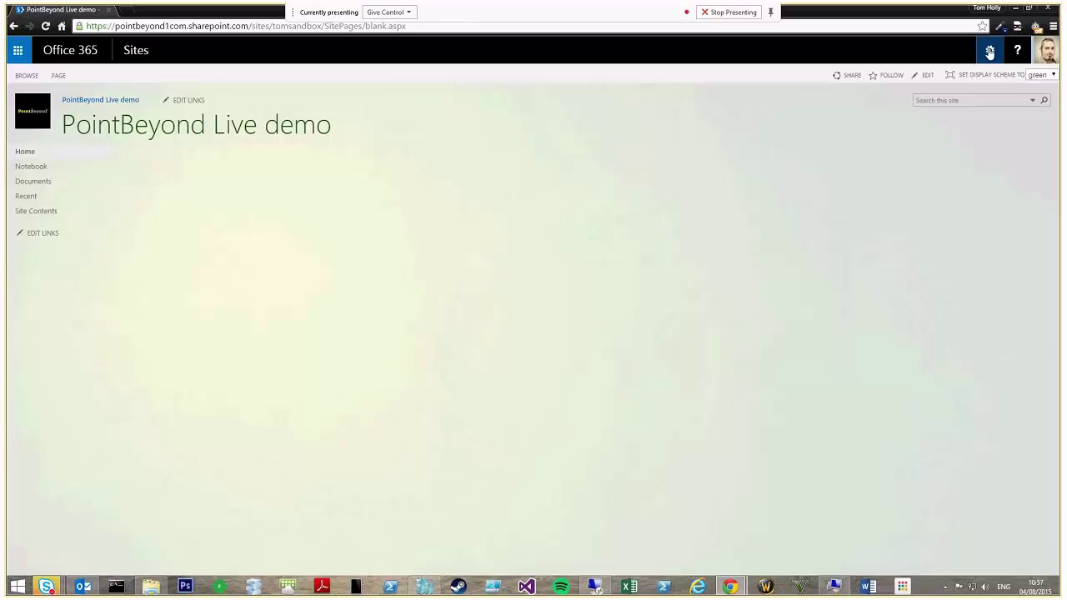
# Go to Site contents from the Settings gear and open the WebPartConfigList list.
pyautogui.click(990, 50)
pyautogui.click(946, 204)
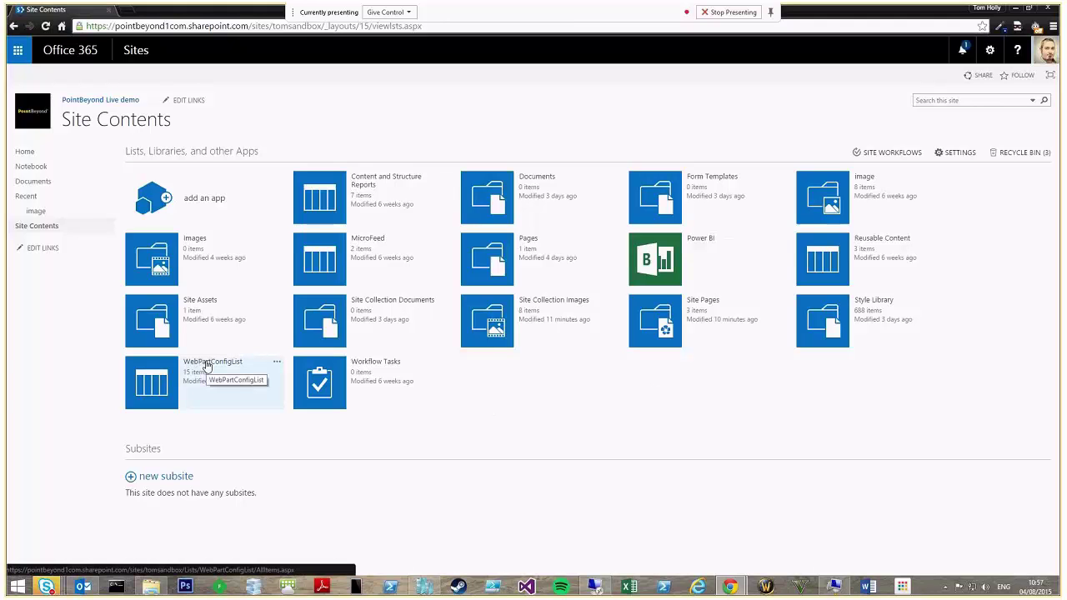
pyautogui.click(207, 367)
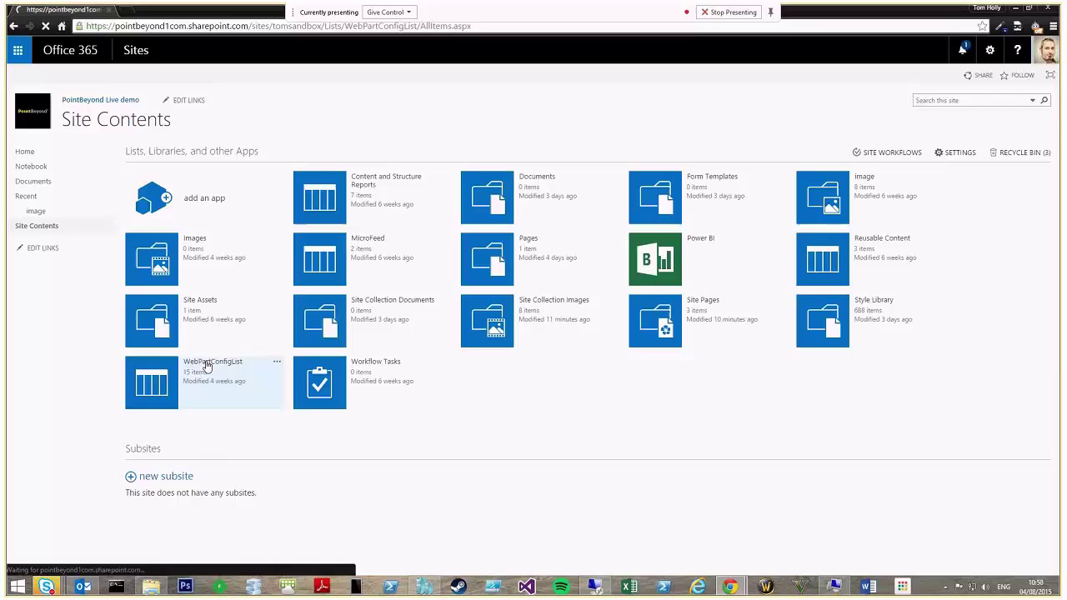